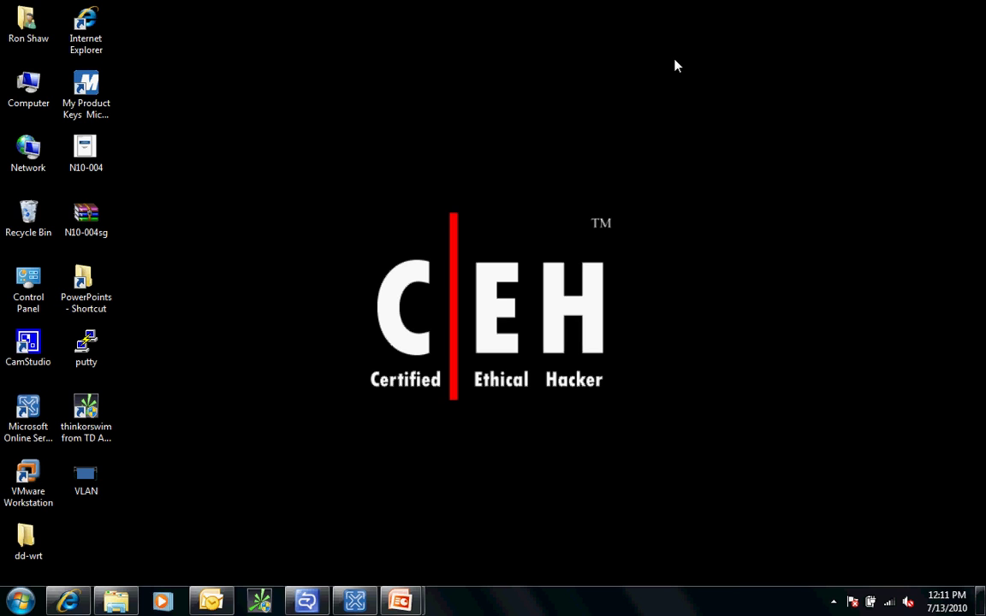
# Open the Linksys WRT54G v2.0 entry and scroll to its v24 preSP2 Build 13064 firmware files.
pyautogui.click(66, 603)
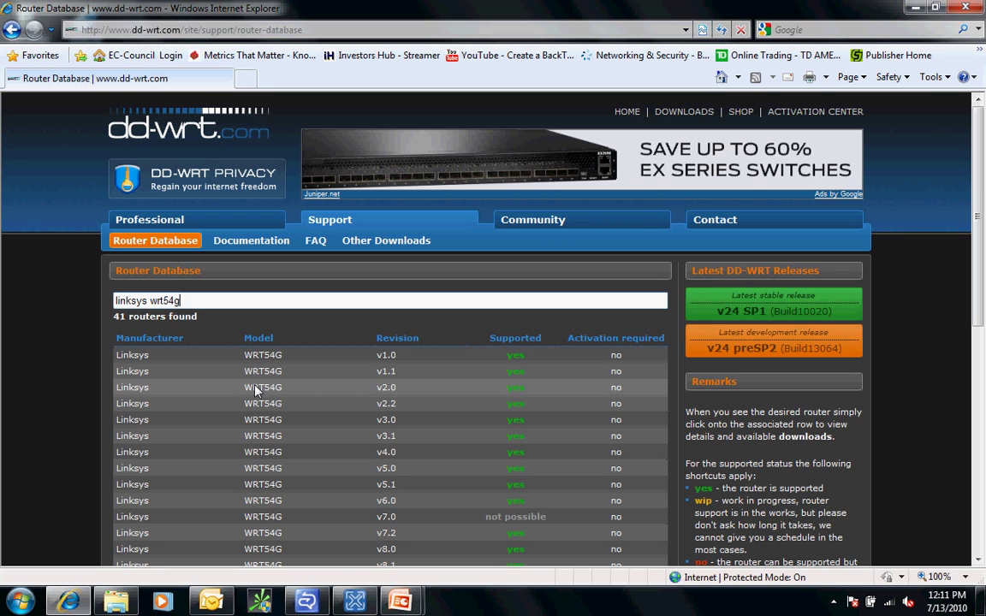
pyautogui.click(391, 395)
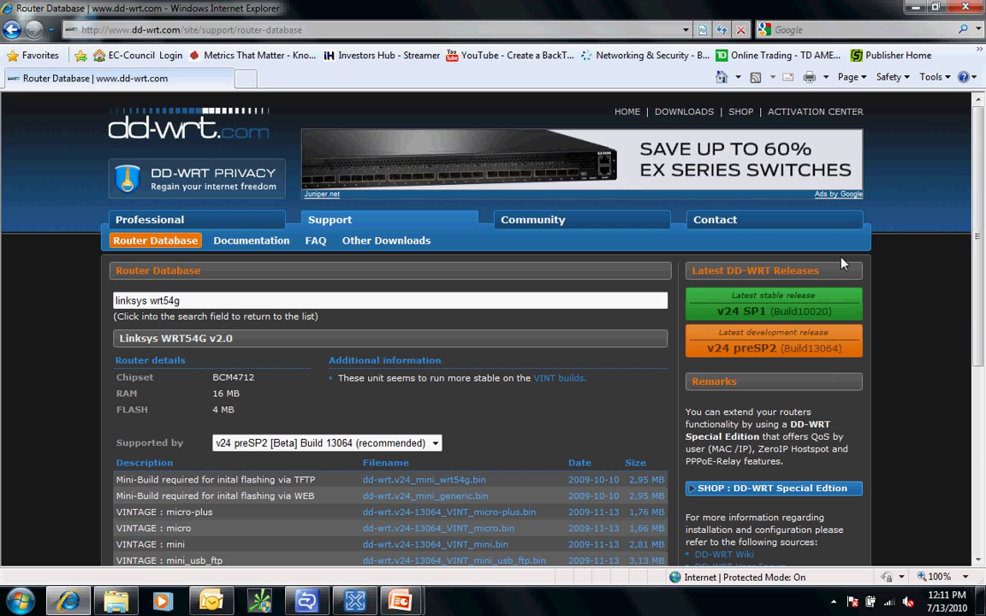
pyautogui.moveTo(981, 187); pyautogui.dragTo(977, 304)
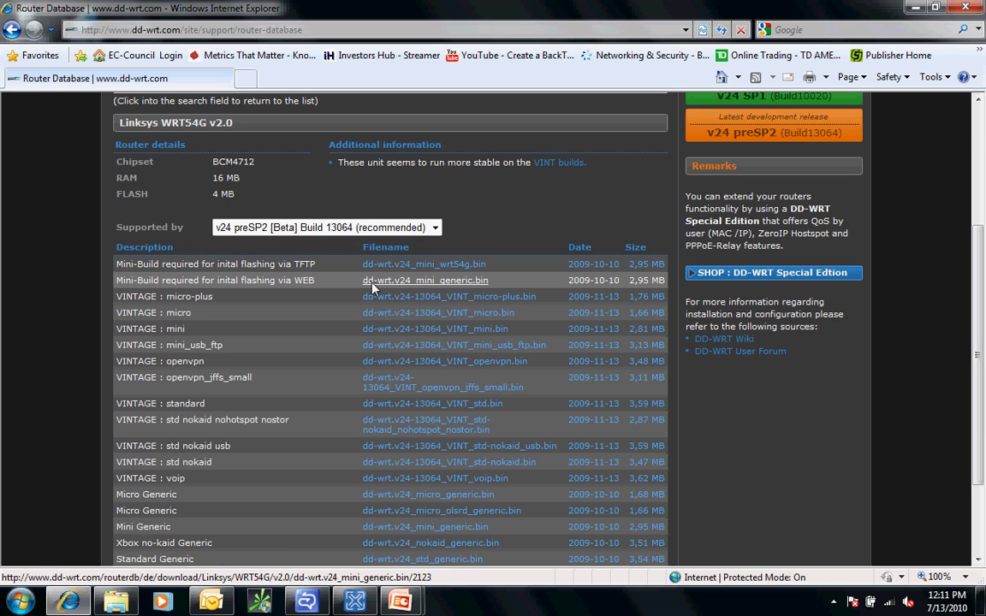
pyautogui.click(374, 283)
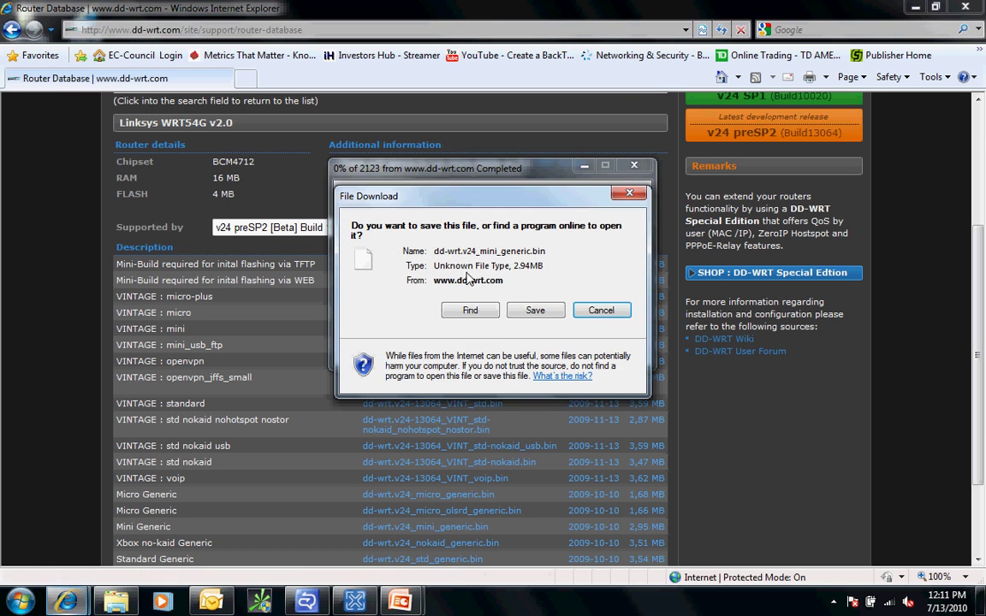
pyautogui.click(533, 311)
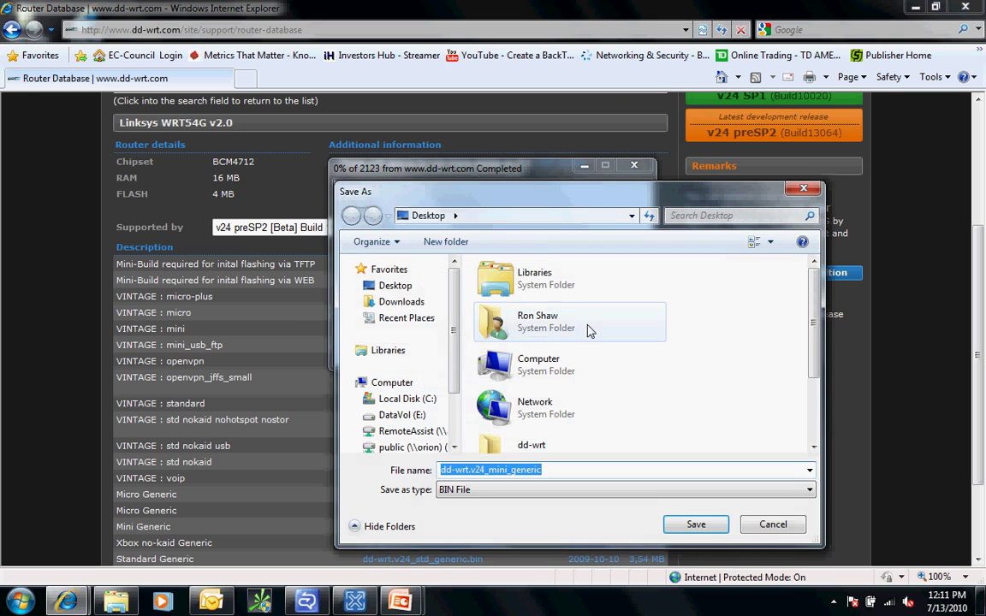
pyautogui.doubleClick(505, 441)
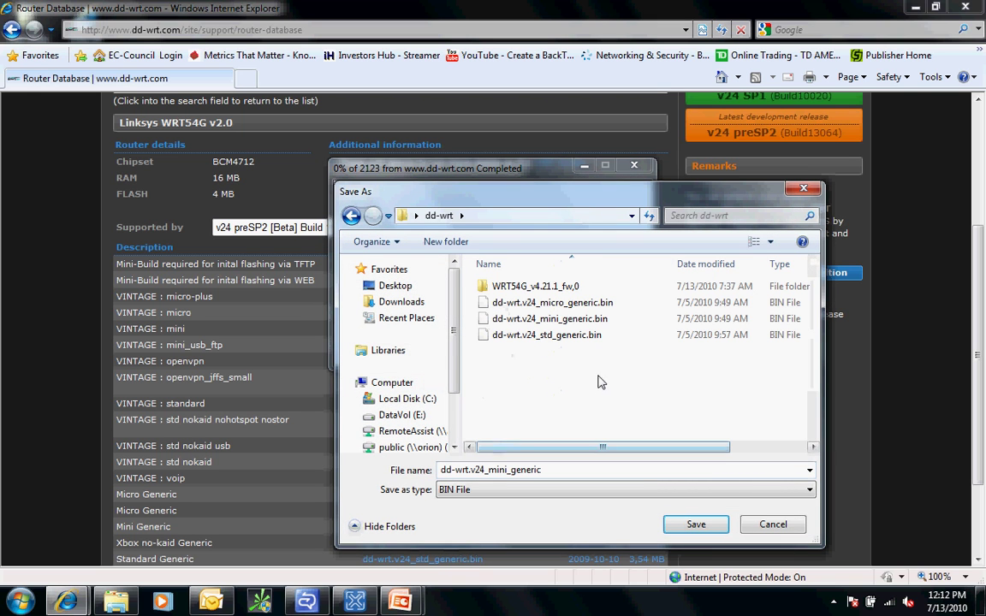
pyautogui.click(777, 527)
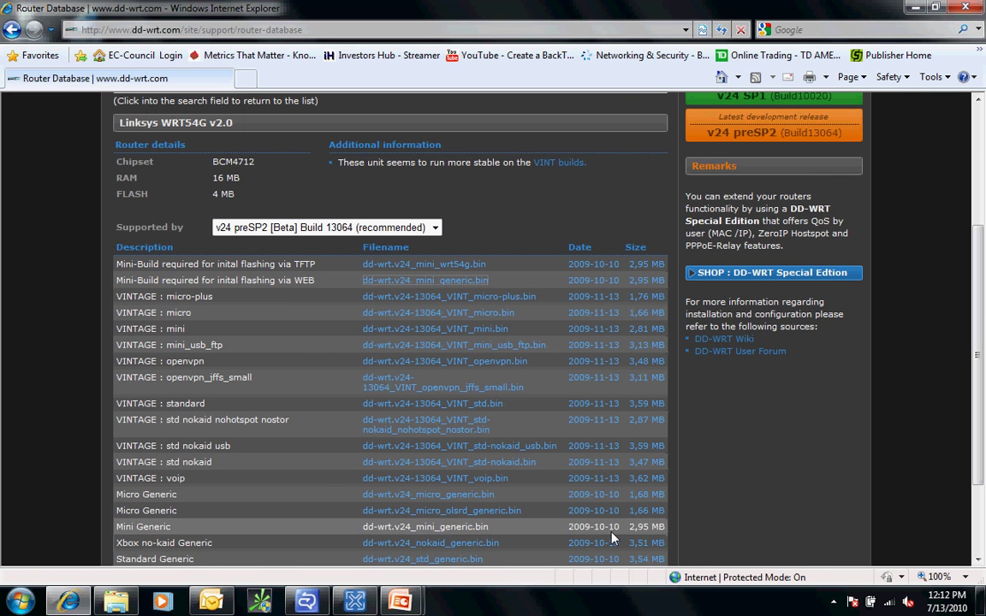
pyautogui.moveTo(982, 364); pyautogui.dragTo(981, 401)
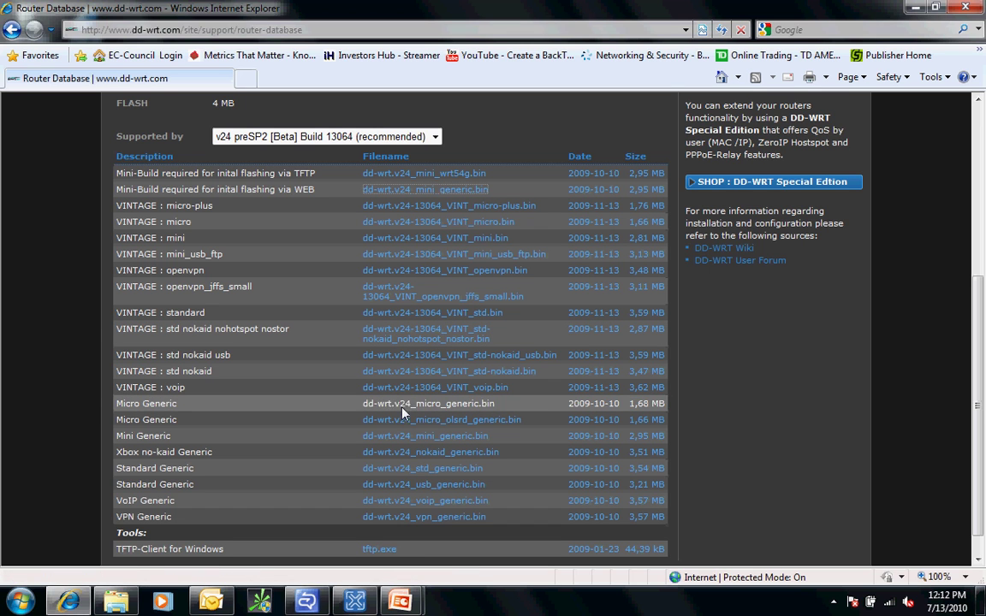
pyautogui.click(379, 470)
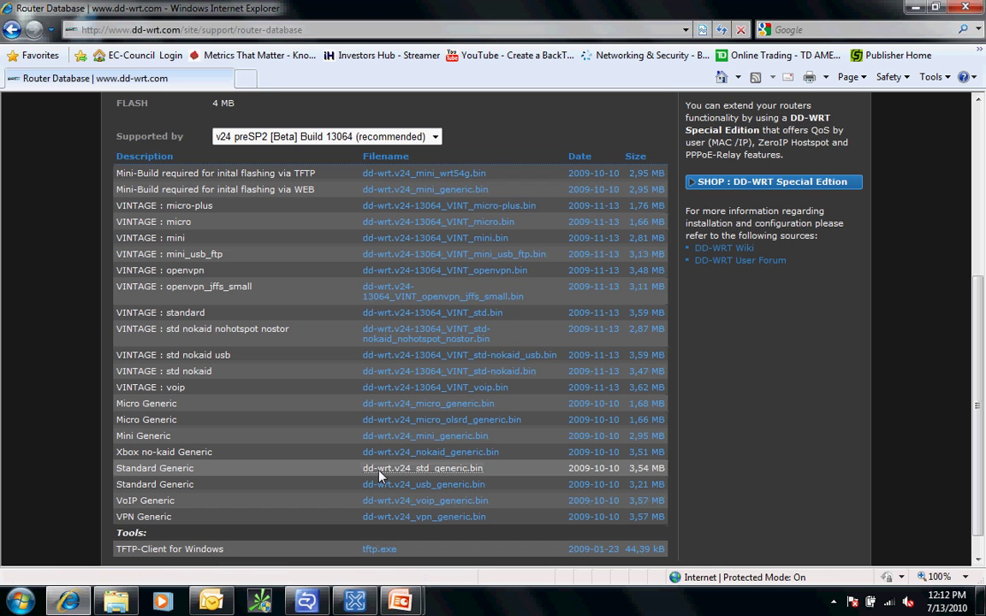
pyautogui.click(535, 310)
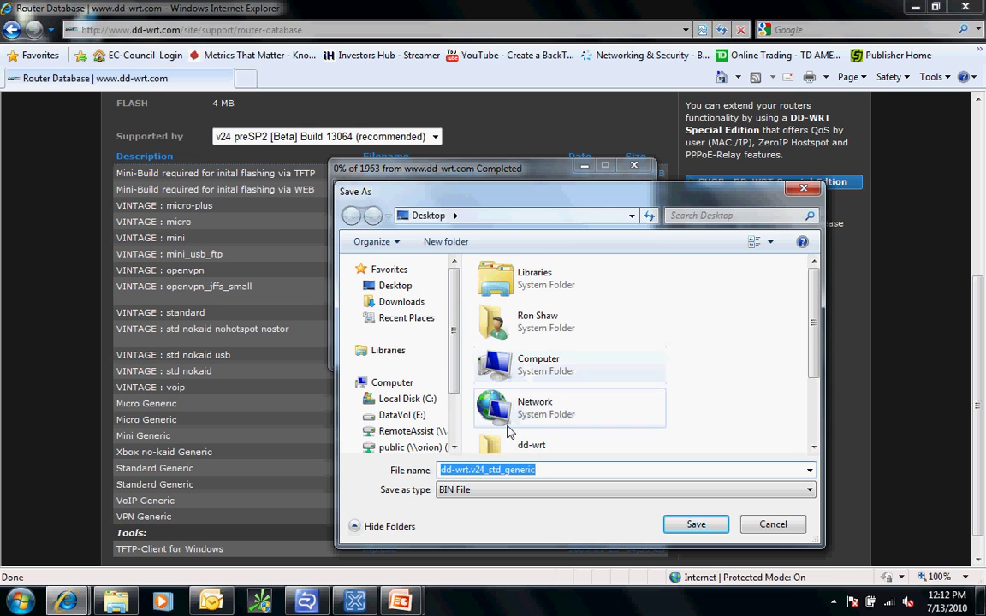
pyautogui.click(501, 445)
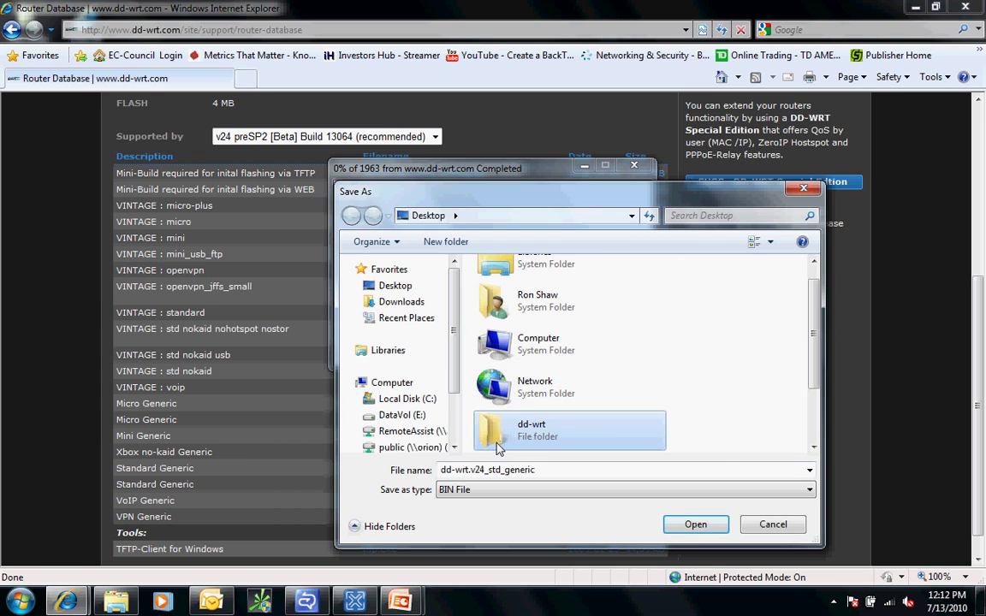
pyautogui.doubleClick(504, 433)
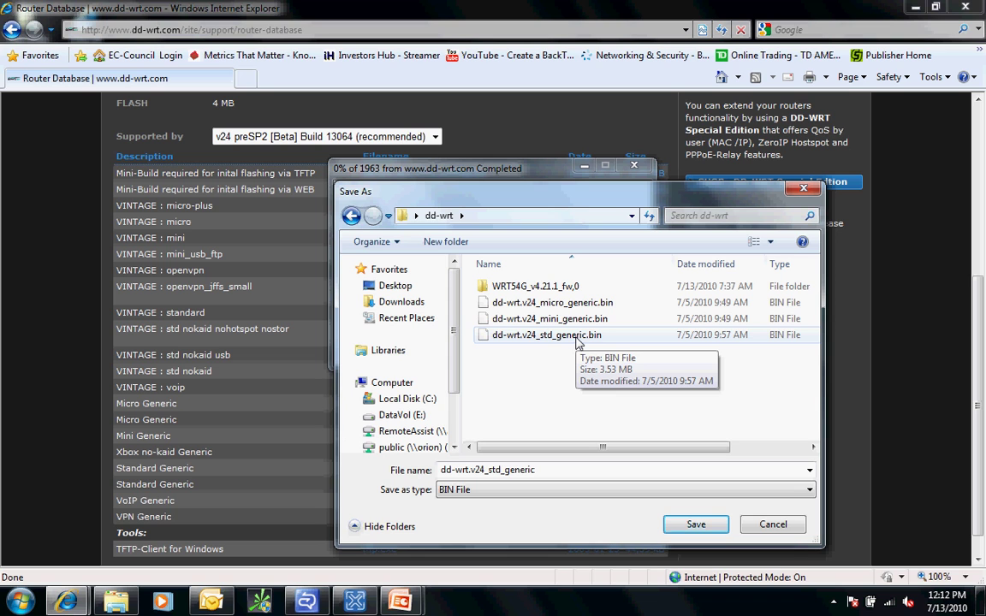
pyautogui.click(696, 525)
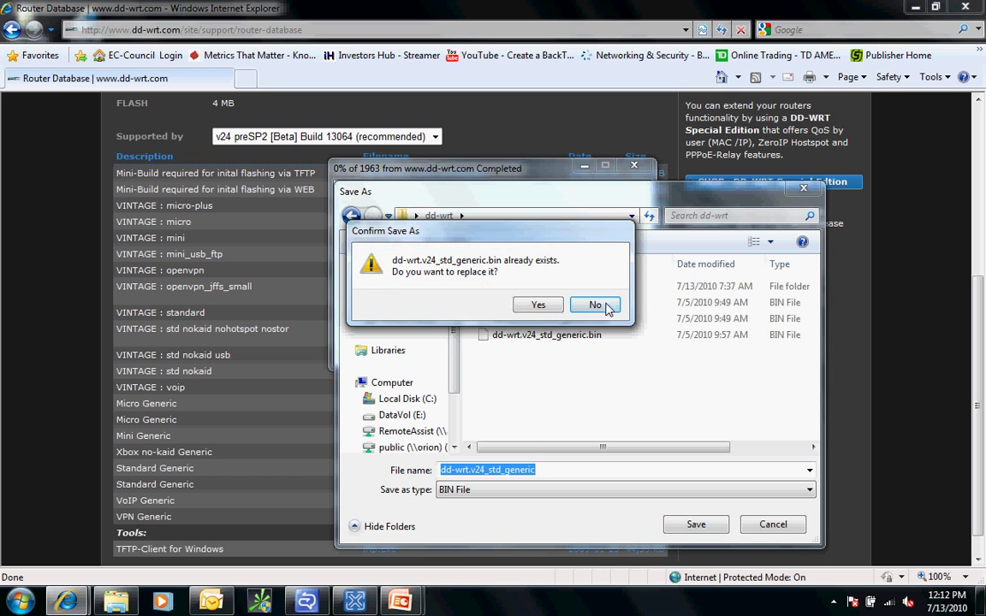
pyautogui.click(599, 305)
pyautogui.click(802, 191)
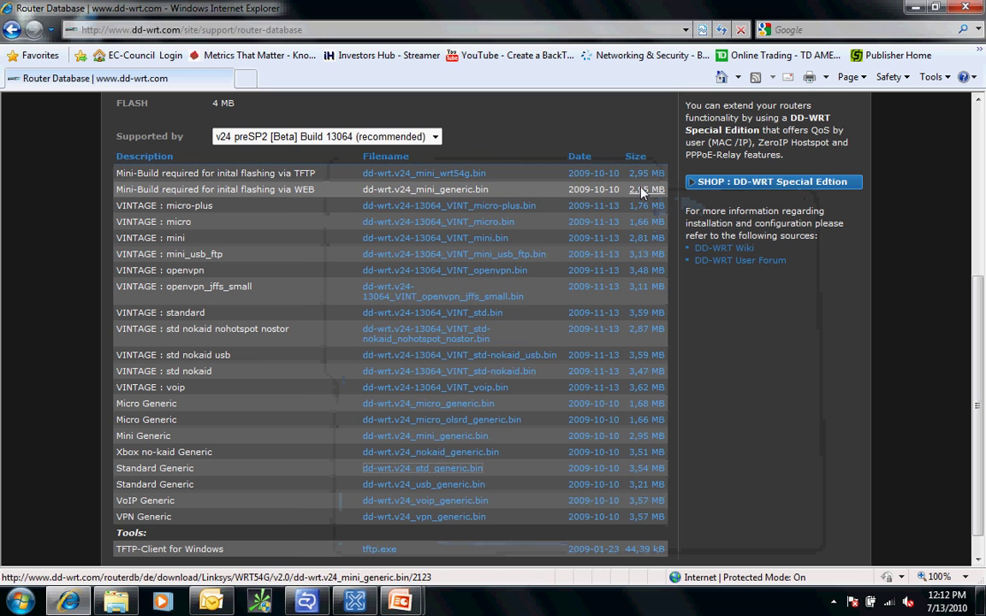
# Check the micro, mini and std v24 generic .bin files in the desktop dd-wrt folder, then close it.
pyautogui.click(916, 8)
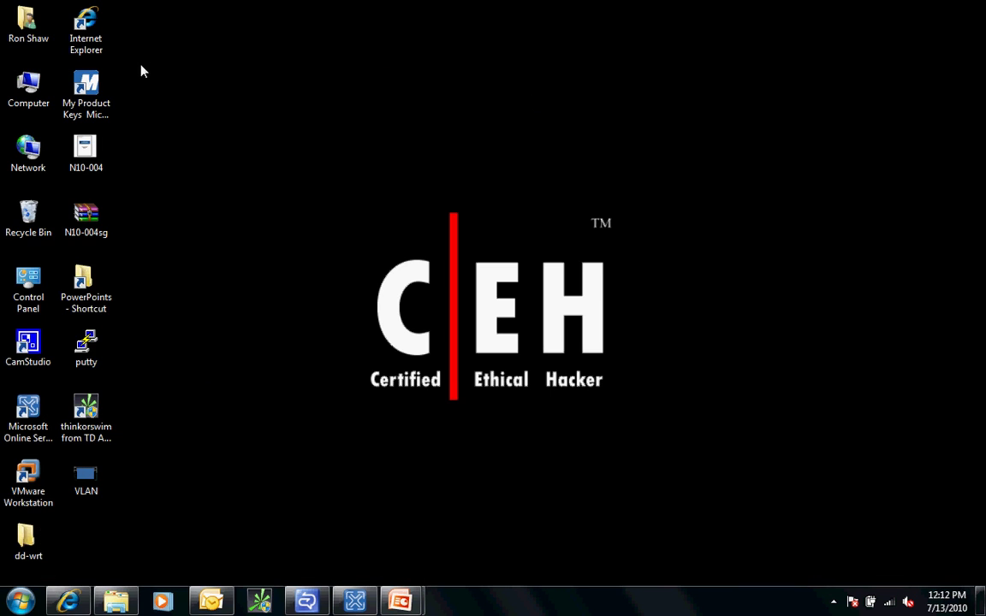
pyautogui.doubleClick(28, 548)
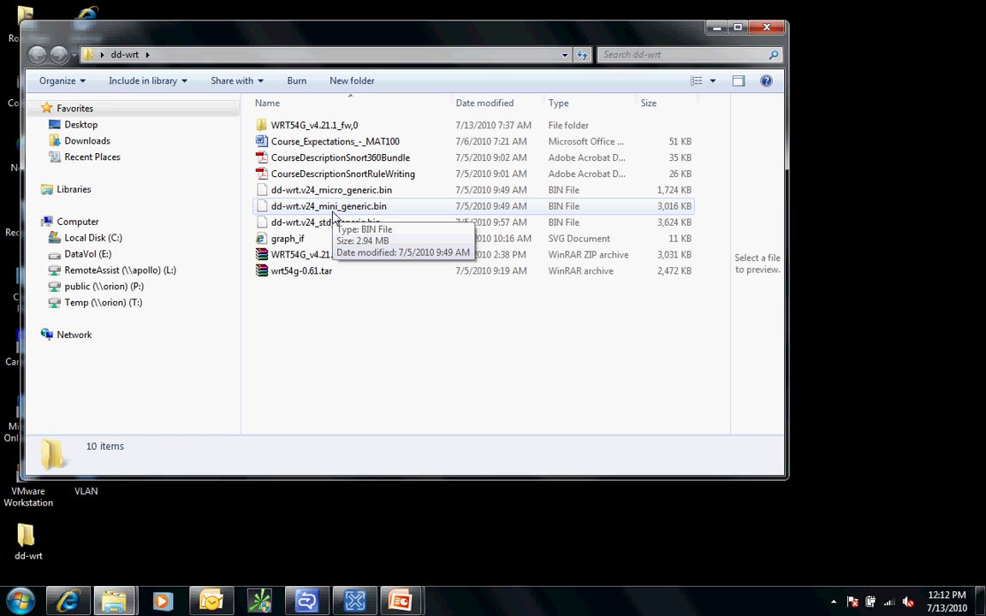
pyautogui.click(766, 30)
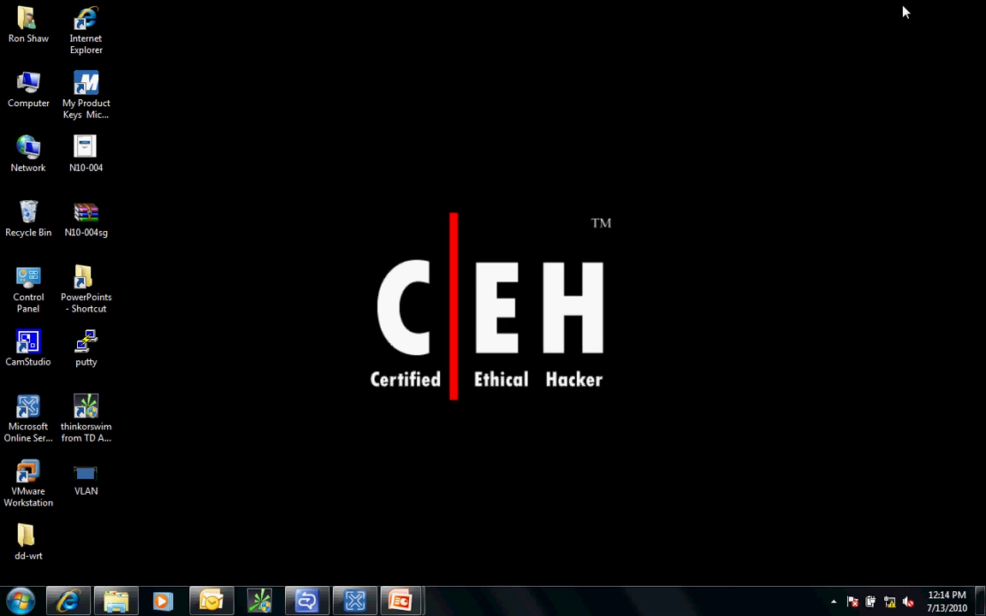
# Go to Administration > Firmware Upgrade in the router admin at 192.168.1.1.
pyautogui.click(68, 603)
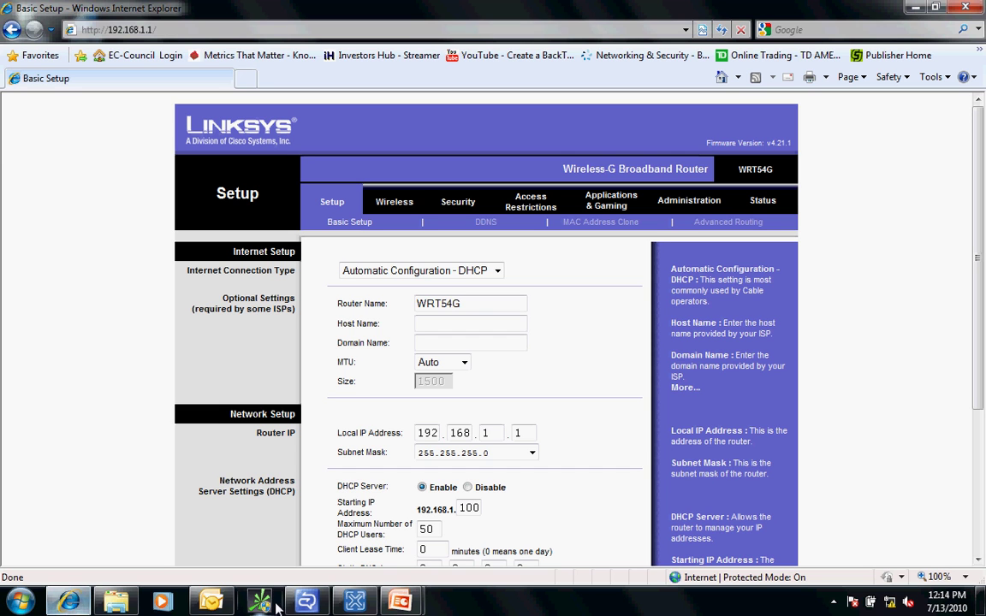
pyautogui.click(685, 202)
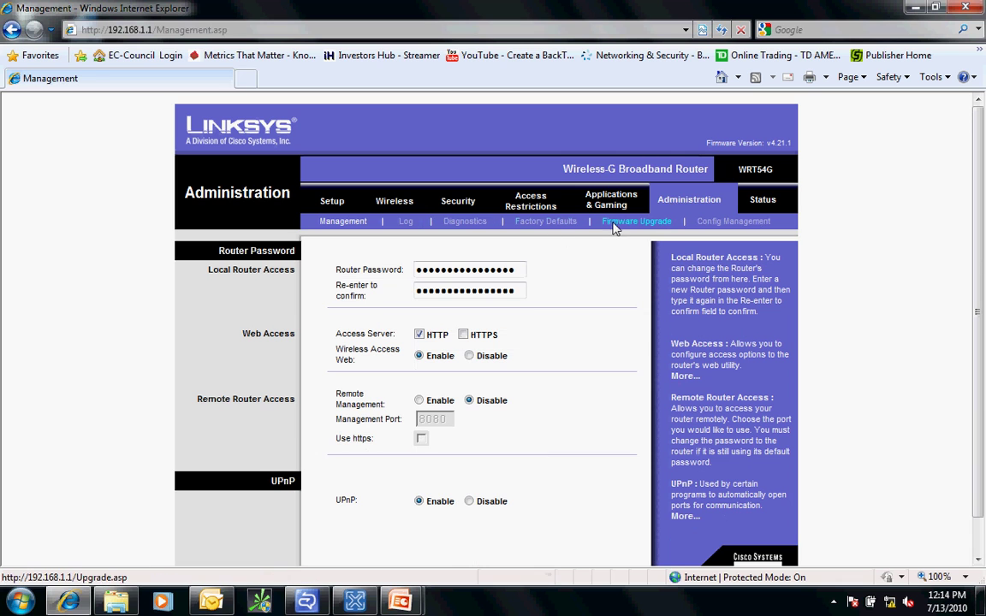
pyautogui.click(620, 223)
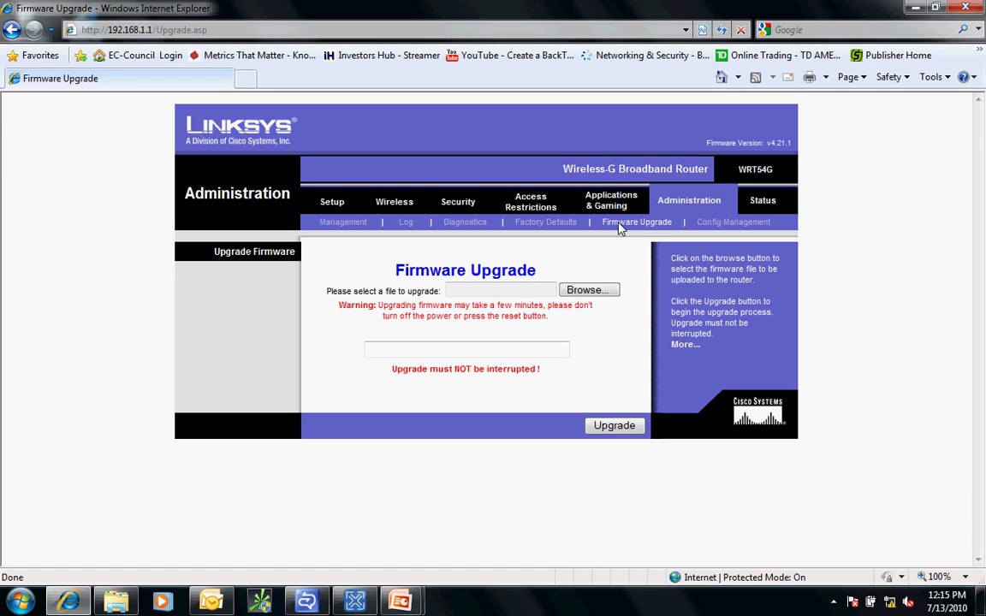
# Select dd-wrt.v24_mini_generic.bin from the desktop dd-wrt folder as the upgrade file.
pyautogui.click(587, 291)
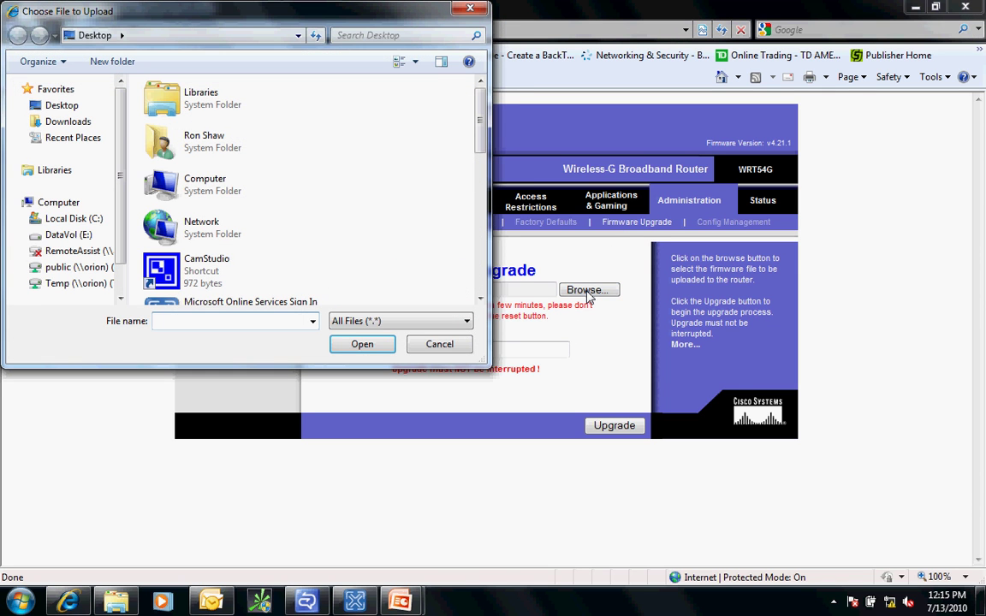
pyautogui.scroll(-4, 330, 133)
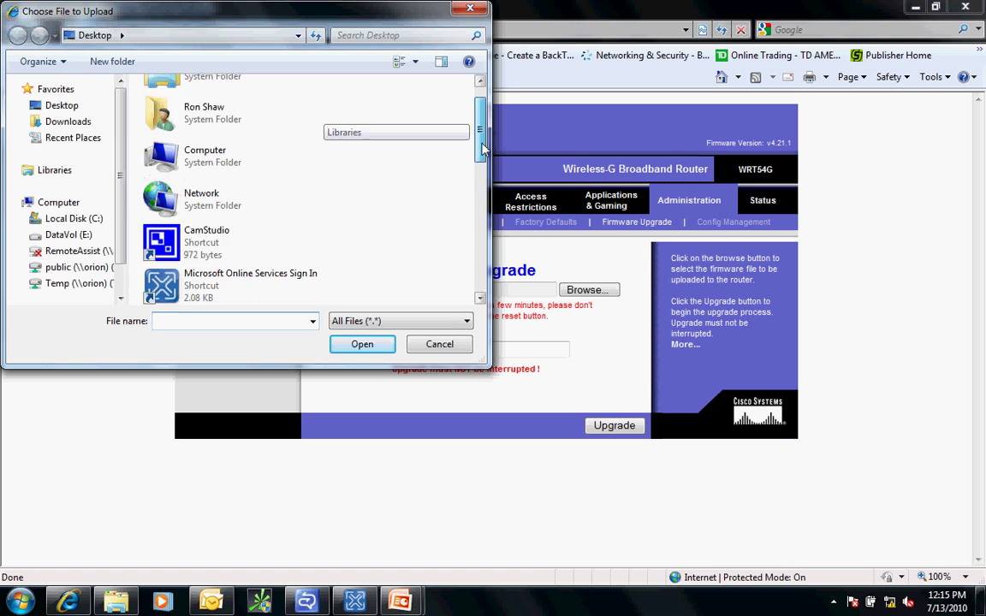
pyautogui.doubleClick(163, 245)
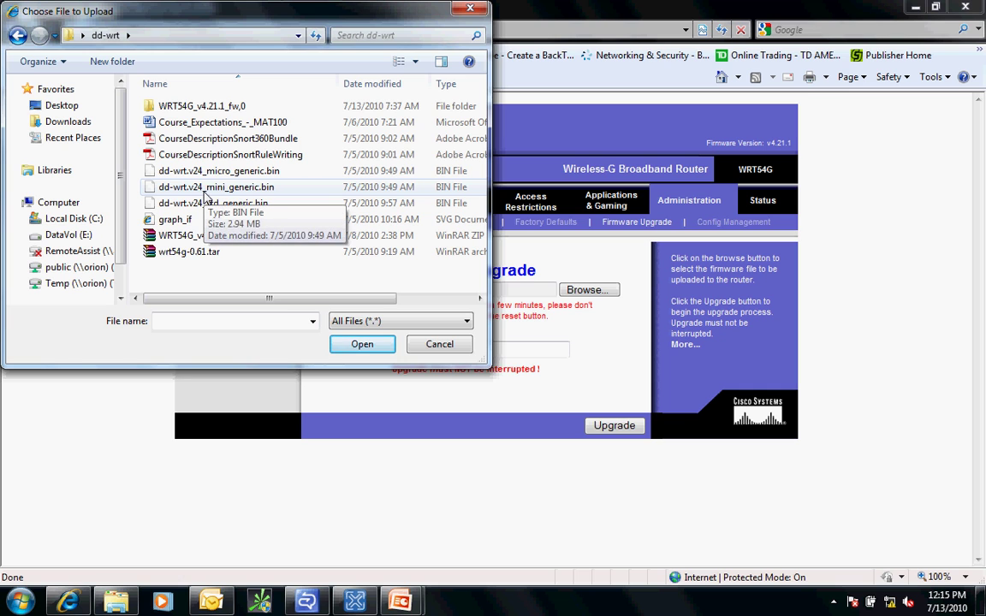
pyautogui.click(205, 195)
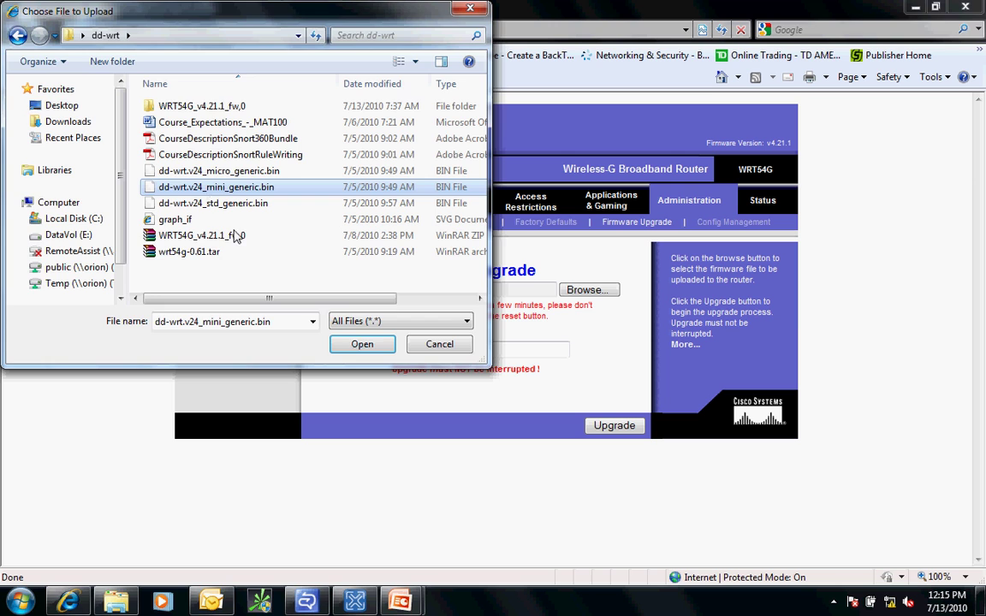
pyautogui.click(359, 345)
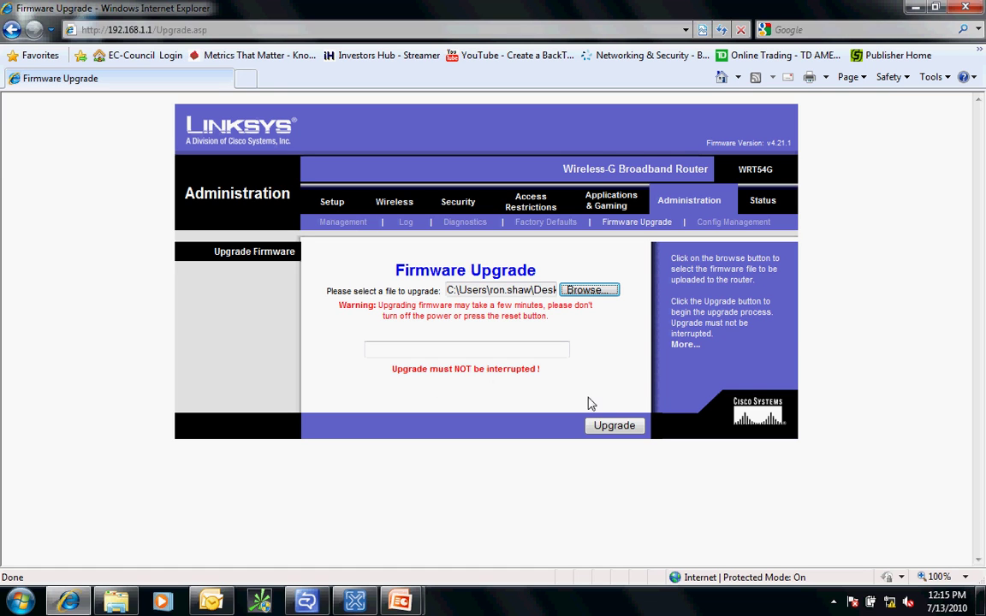
# Upload the mini generic firmware and wait for 'Upgrade is successful.'.
pyautogui.click(614, 426)
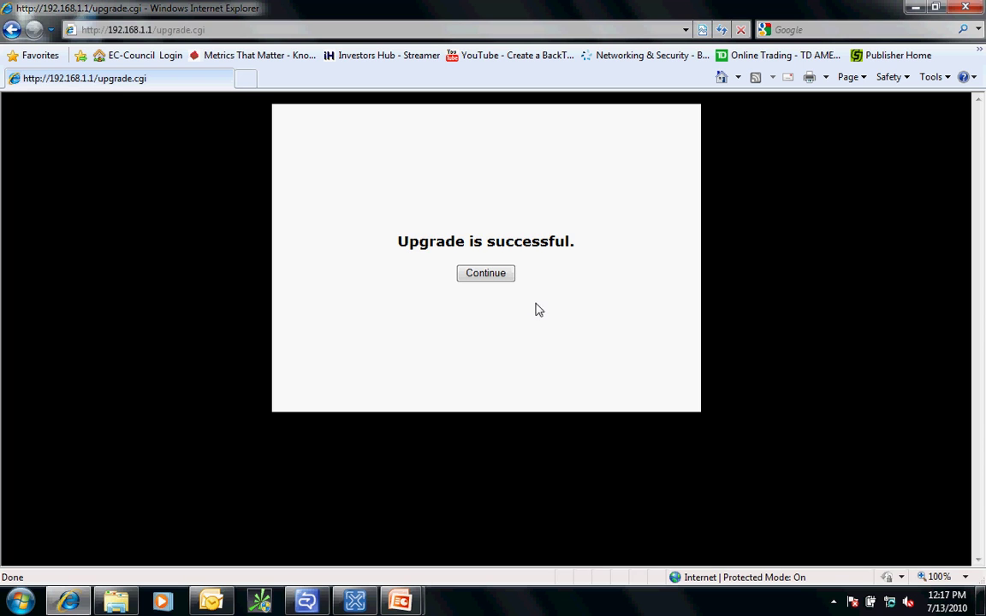
# Continue past the success page and log in with the router's username and password.
pyautogui.click(486, 273)
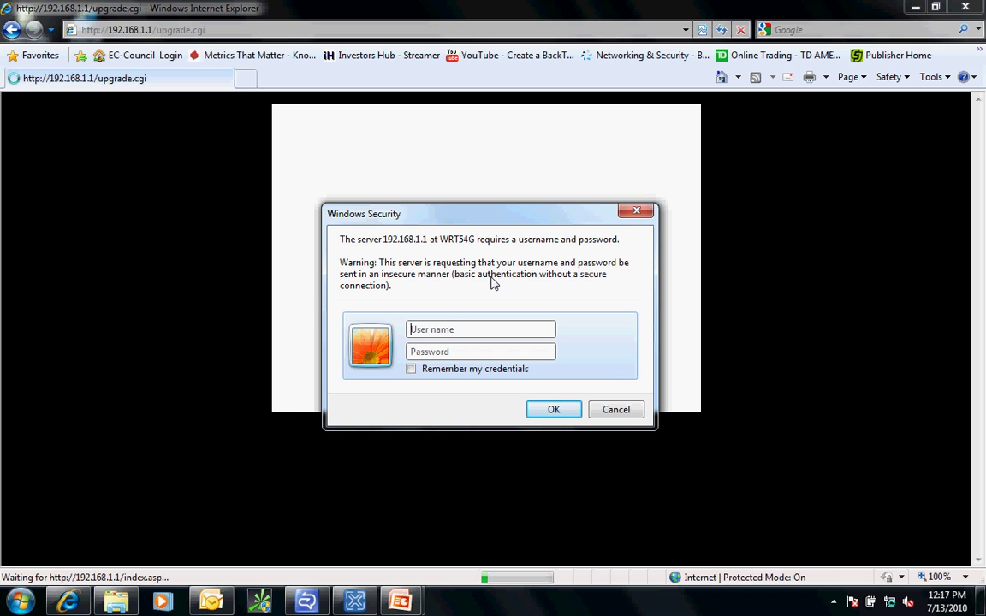
pyautogui.write('root')
pyautogui.press('Tab')
pyautogui.write('admin')
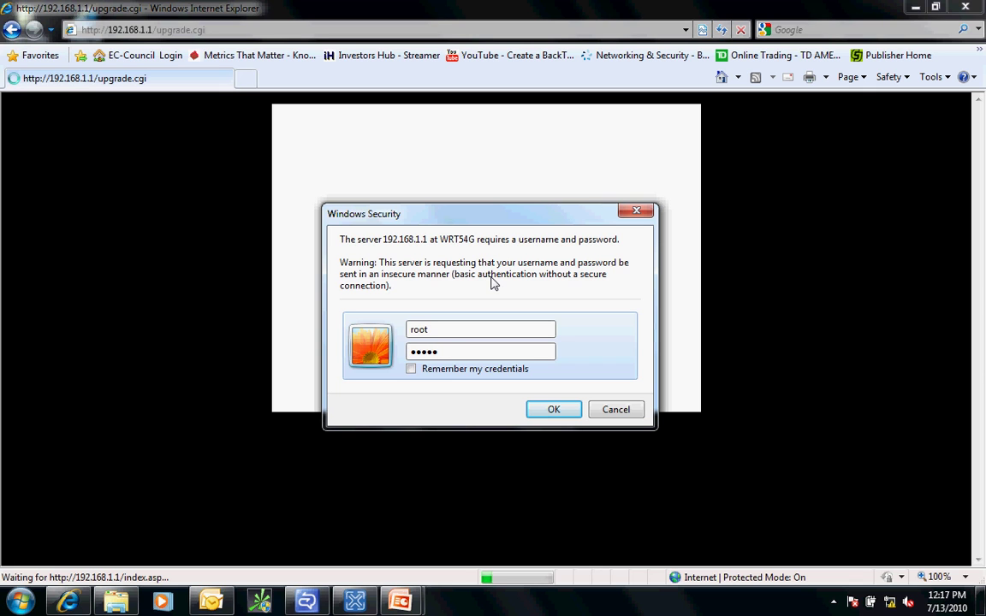
pyautogui.click(530, 416)
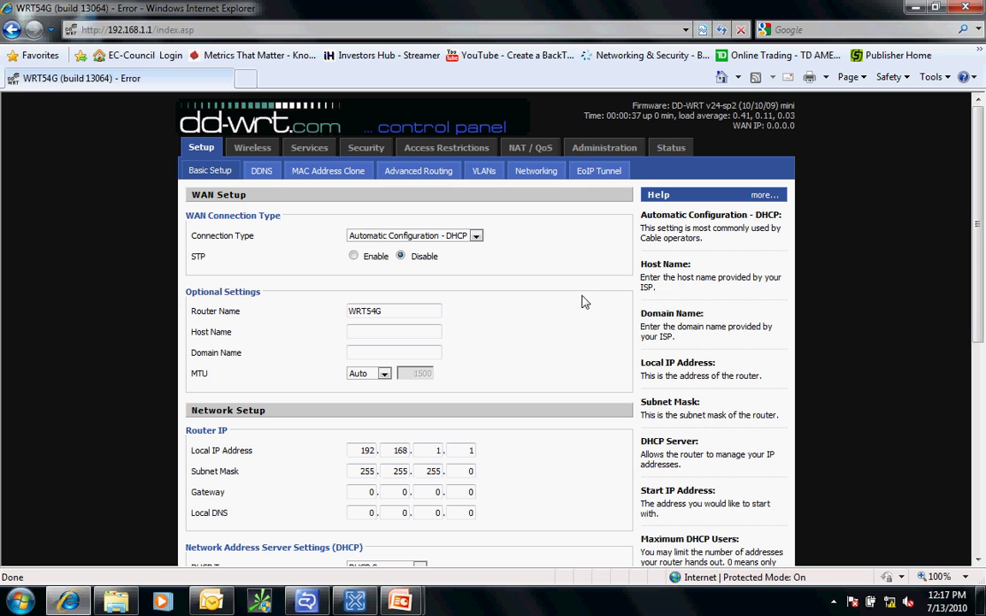
# Under Administration > Firmware Upgrade, choose dd-wrt.v24_std_generic.bin and set reset option to Don't reset.
pyautogui.click(590, 155)
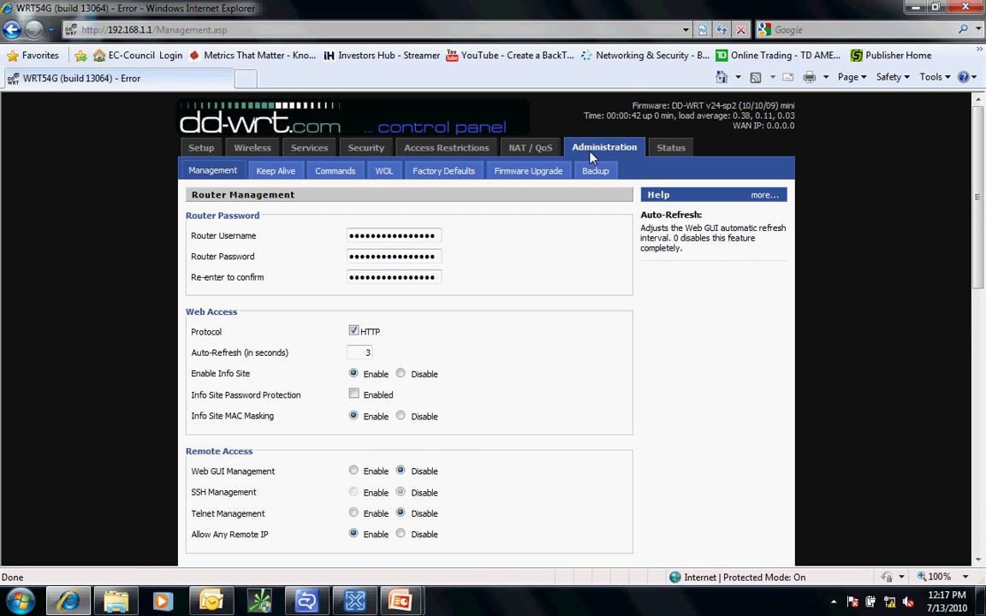
pyautogui.click(515, 173)
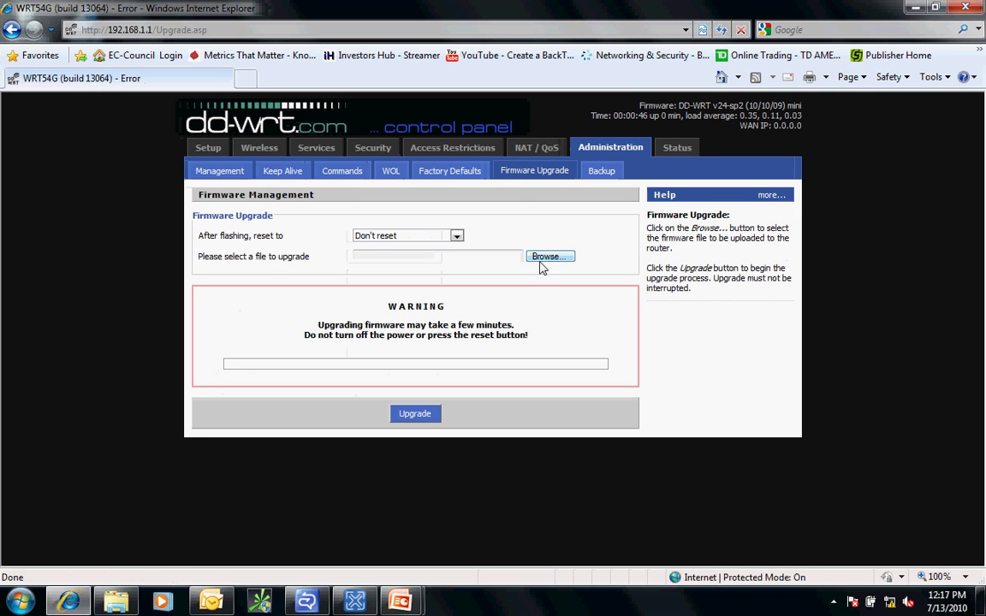
pyautogui.click(548, 259)
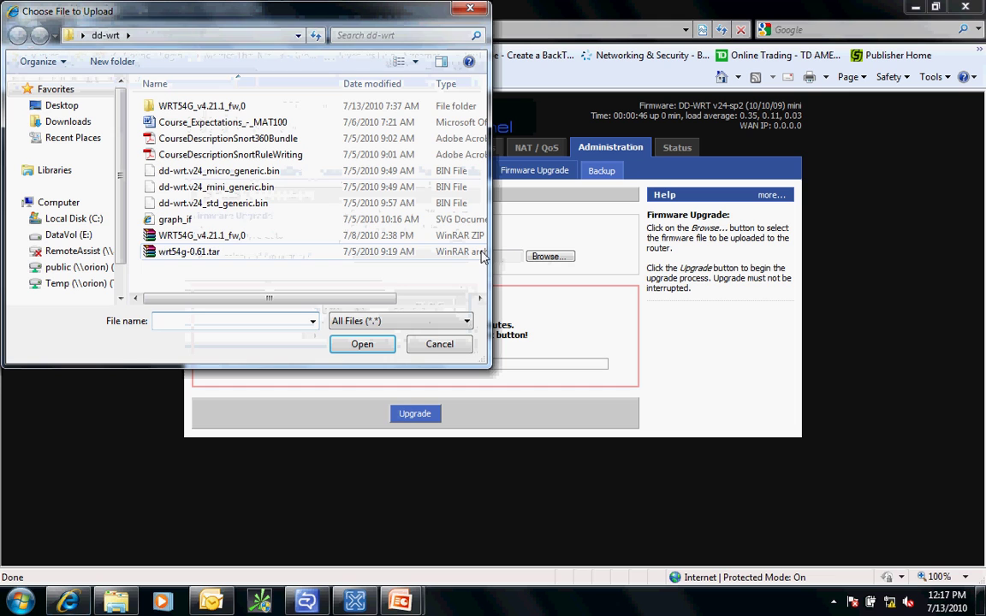
pyautogui.click(210, 203)
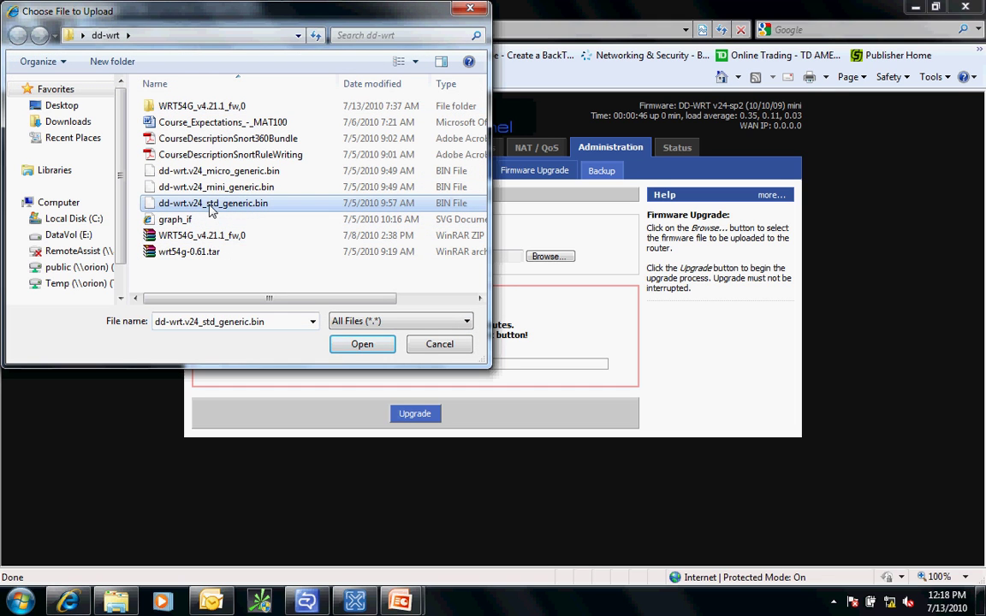
pyautogui.click(364, 345)
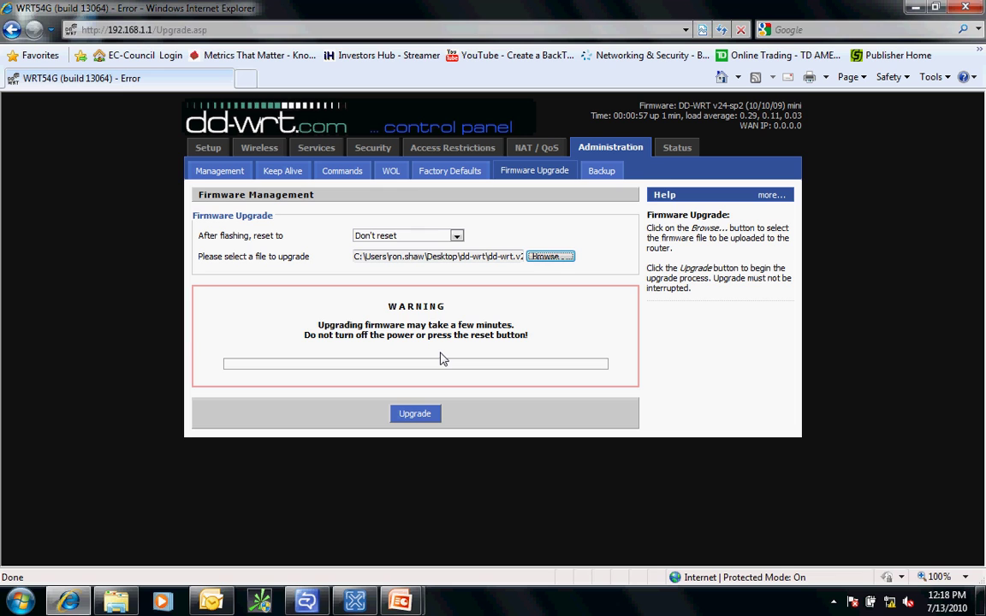
pyautogui.click(456, 236)
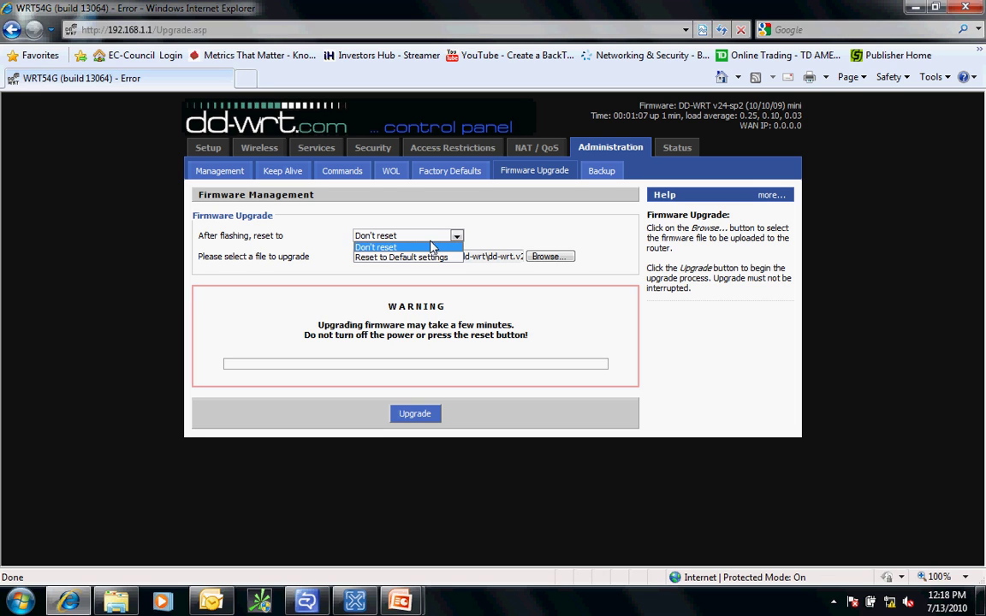
pyautogui.click(431, 246)
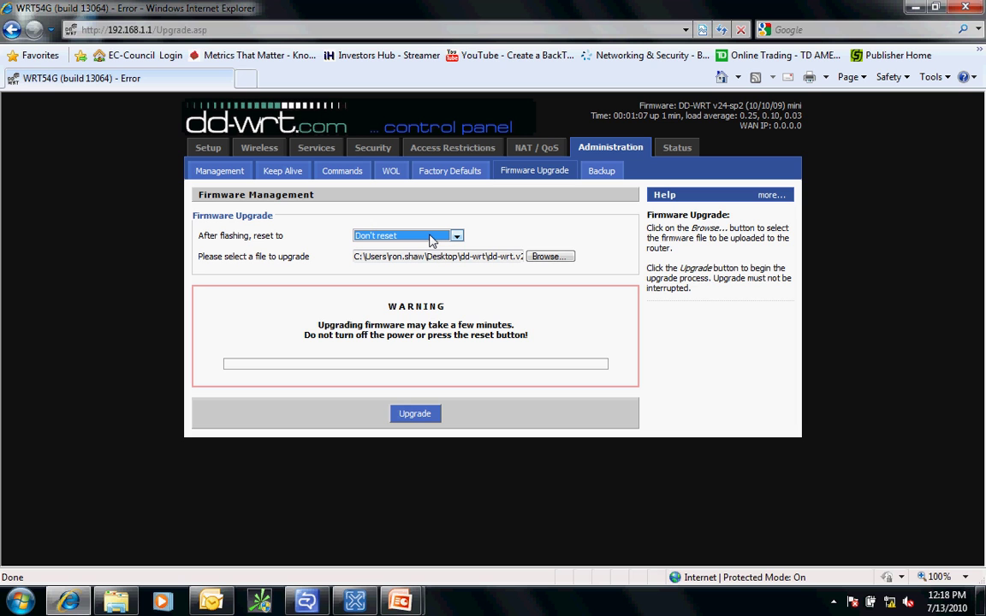
# Flash the std firmware and wait for the router to reboot into DD-WRT v24-sp2 std.
pyautogui.click(421, 418)
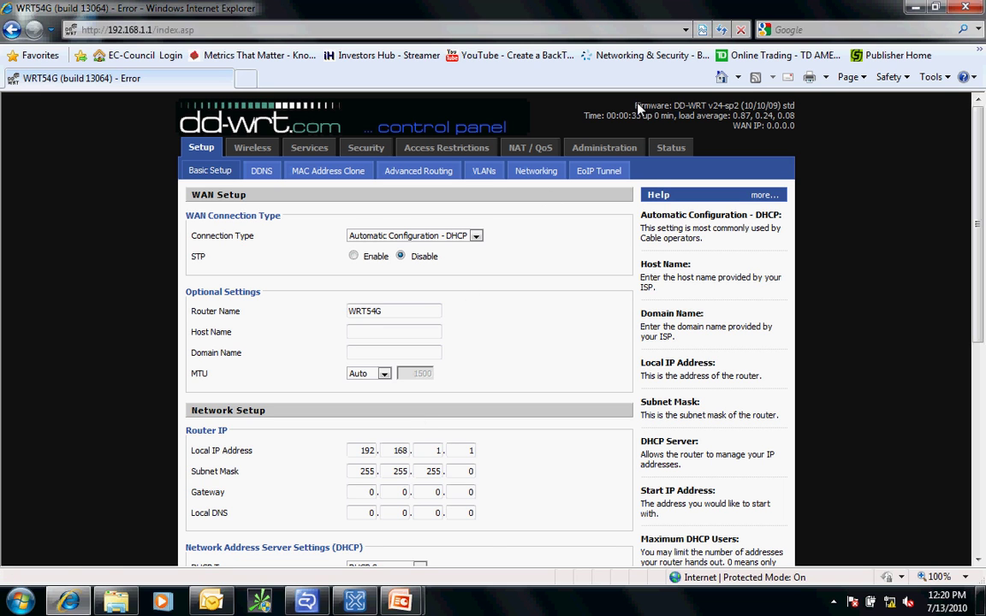
# Highlight the std firmware version line, then browse the DDNS, MAC Address Clone and Services pages.
pyautogui.moveTo(599, 96); pyautogui.dragTo(803, 104)
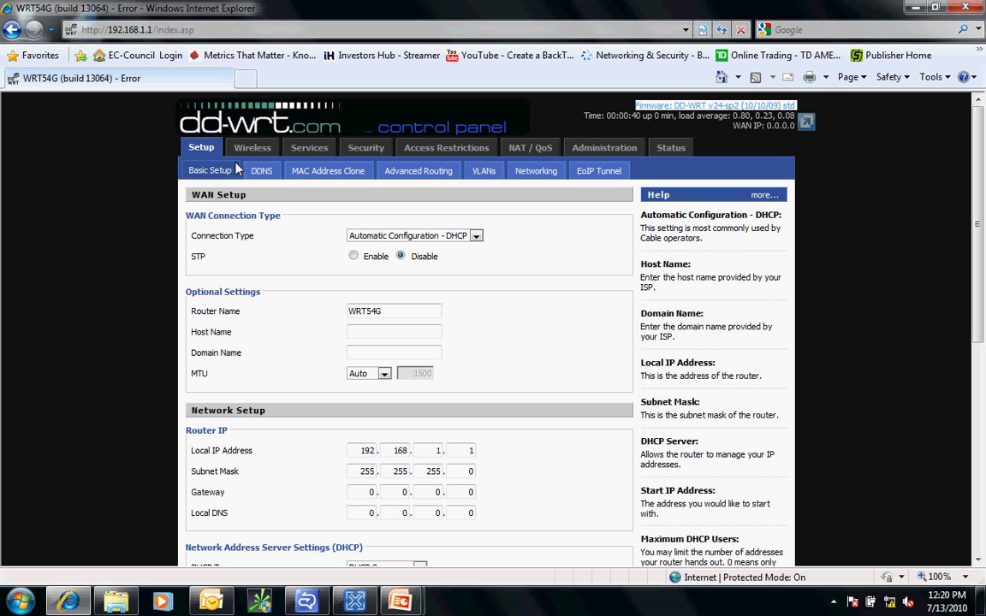
pyautogui.click(188, 160)
pyautogui.click(260, 171)
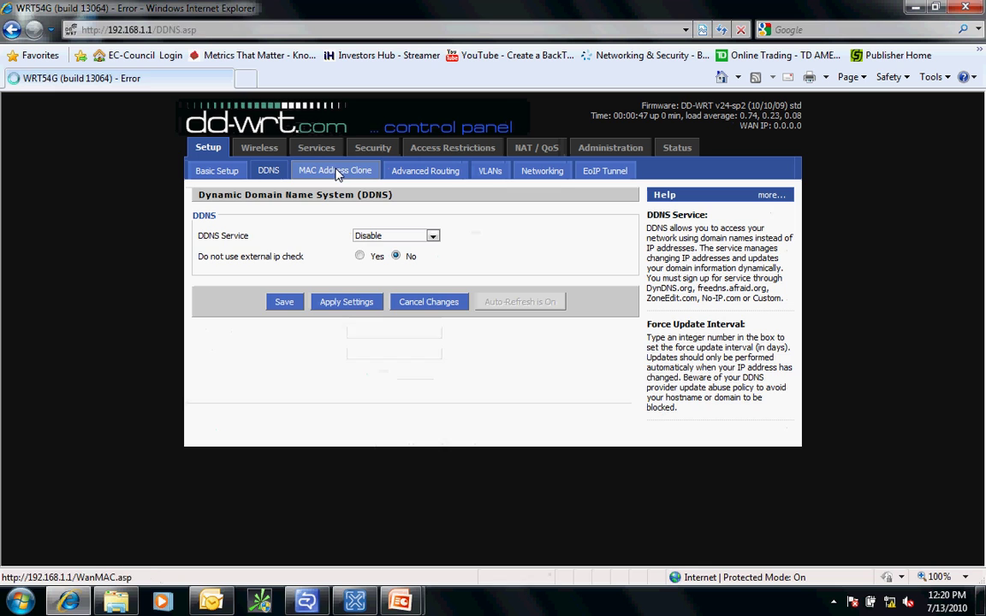
pyautogui.click(334, 171)
pyautogui.click(306, 151)
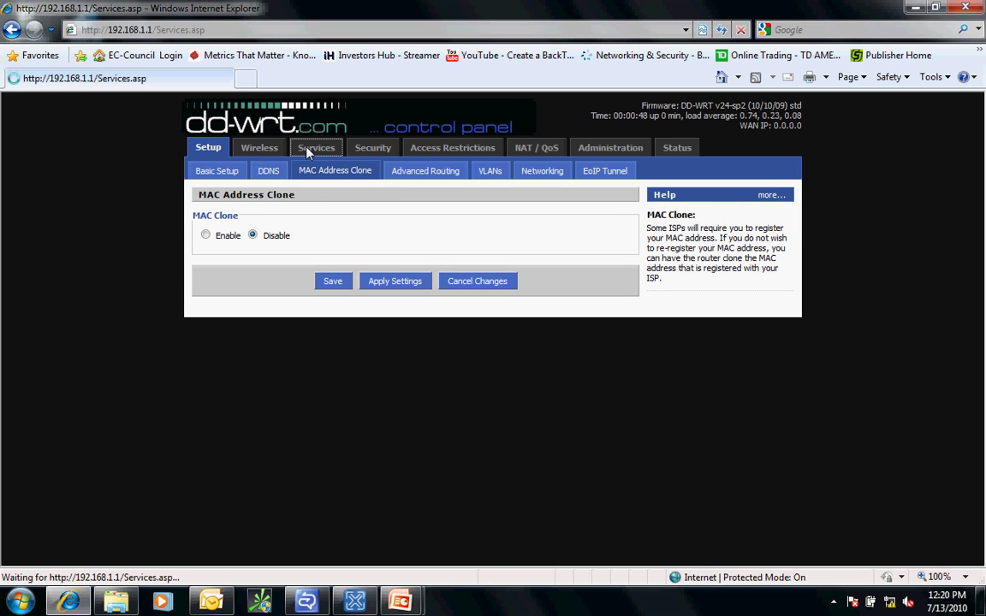